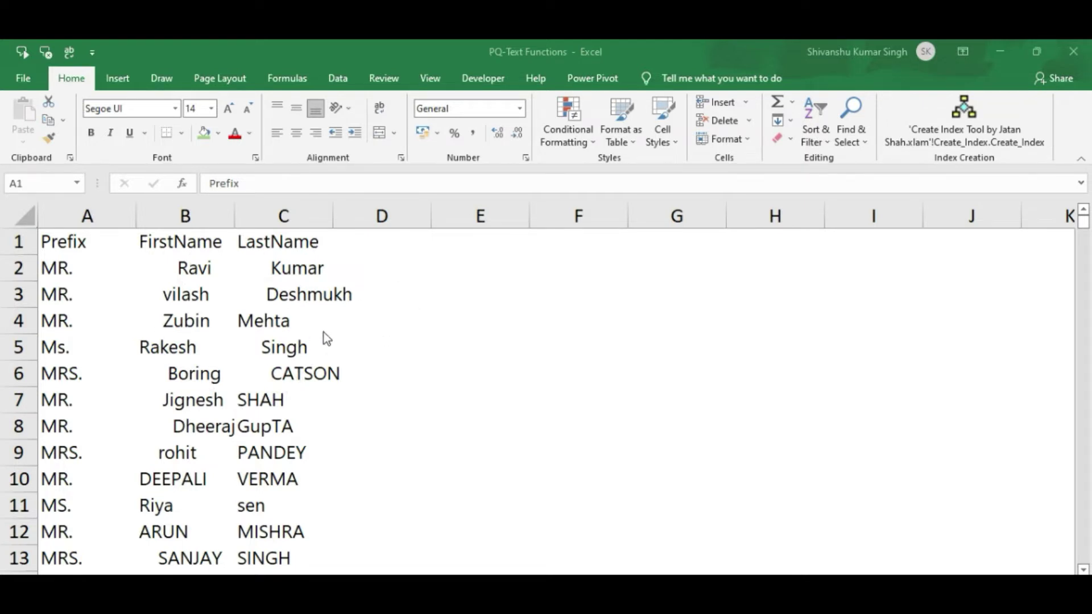
# - Load the A1 name range, with headers, into Power Query as query Table4 via From Table/Range
pyautogui.click(88, 242)
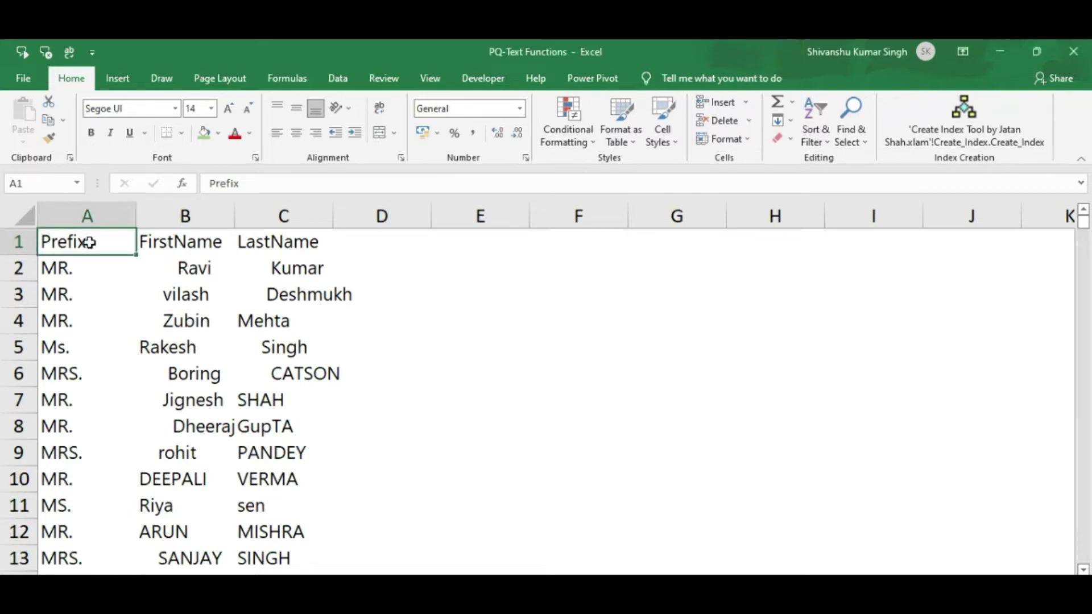
pyautogui.click(347, 85)
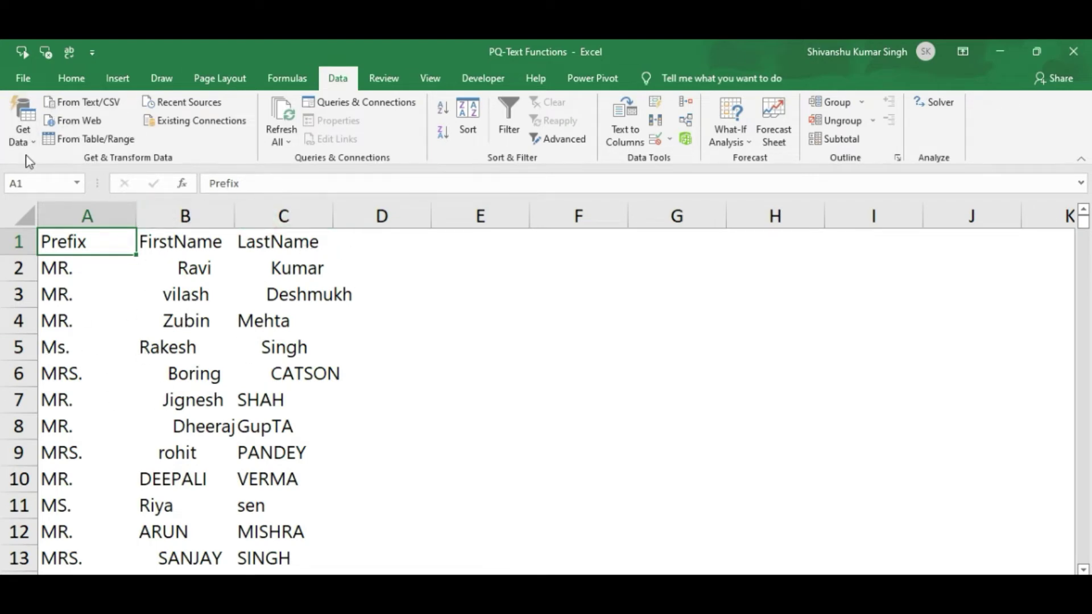
pyautogui.click(89, 139)
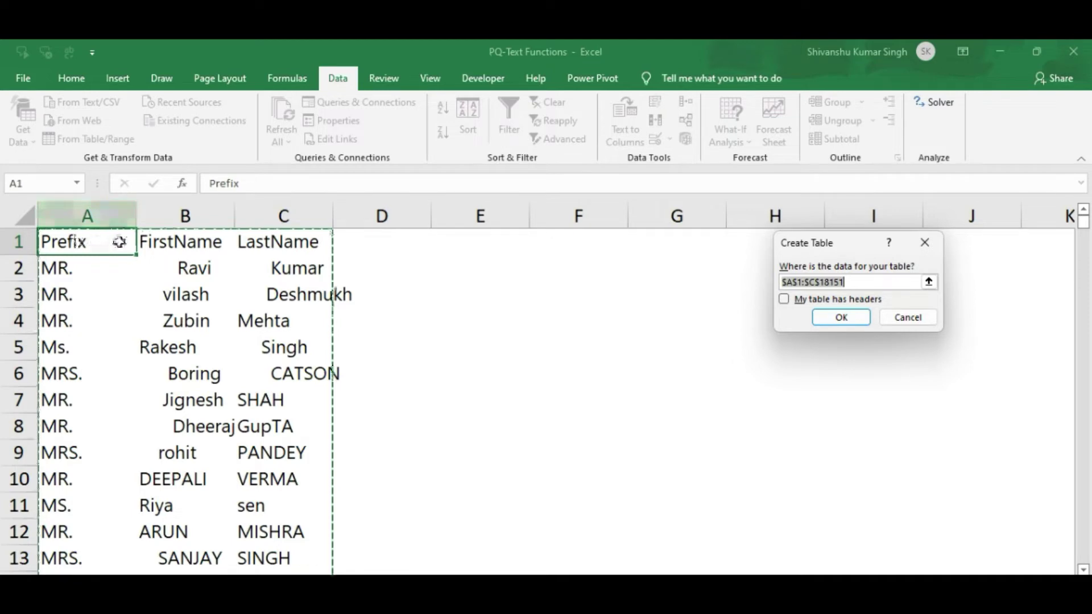
pyautogui.click(784, 300)
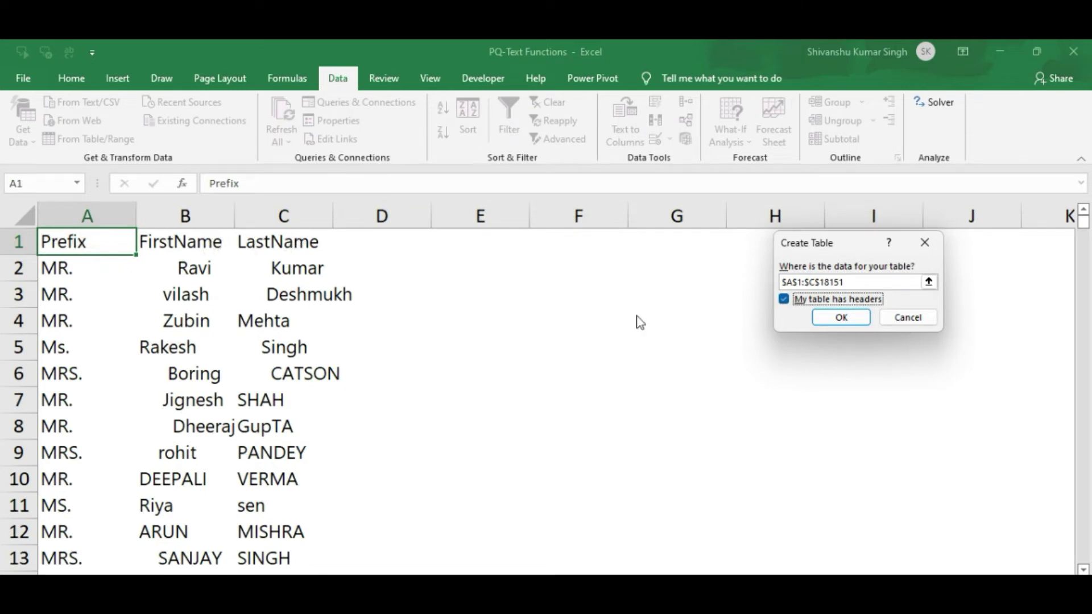
pyautogui.click(843, 318)
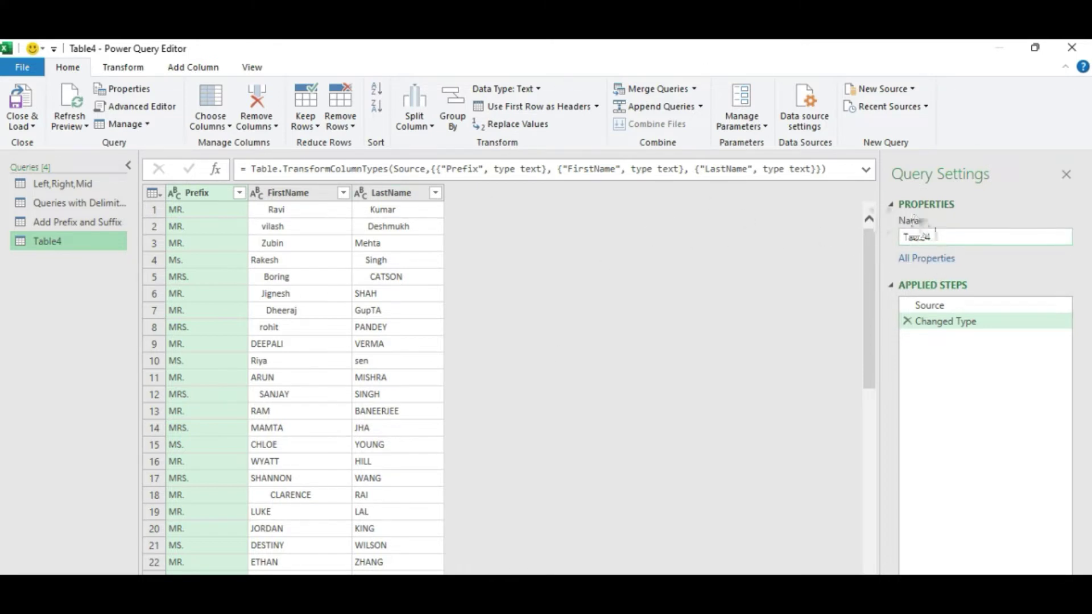
pyautogui.click(939, 237)
# - Rename query Table4 to TRIM and add FirstName and LastName to the column selection
pyautogui.moveTo(939, 237); pyautogui.dragTo(897, 239)
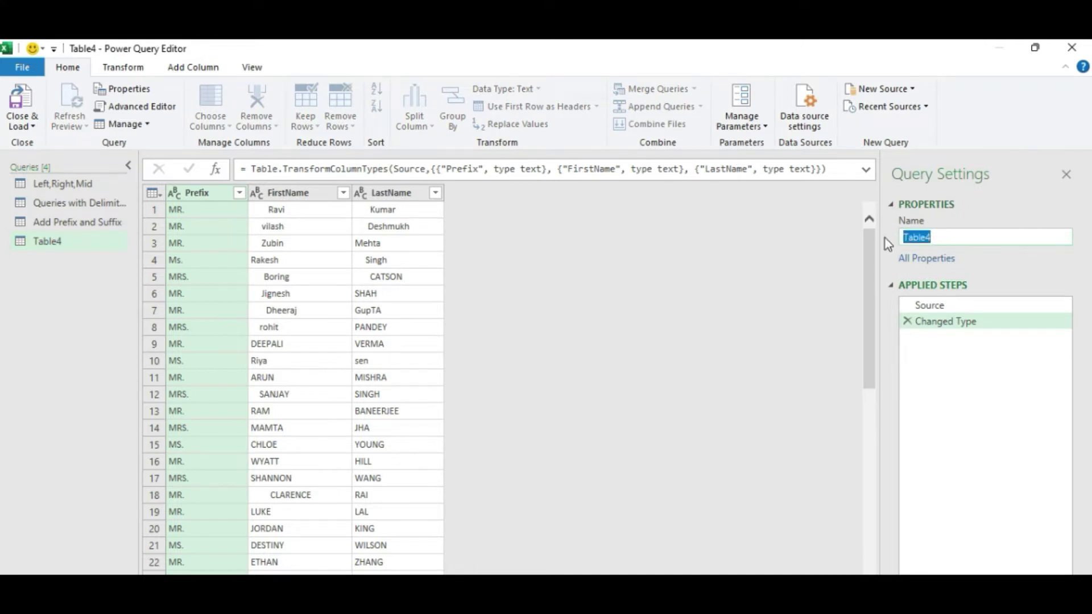
pyautogui.write('TRIM')
pyautogui.press('Return')
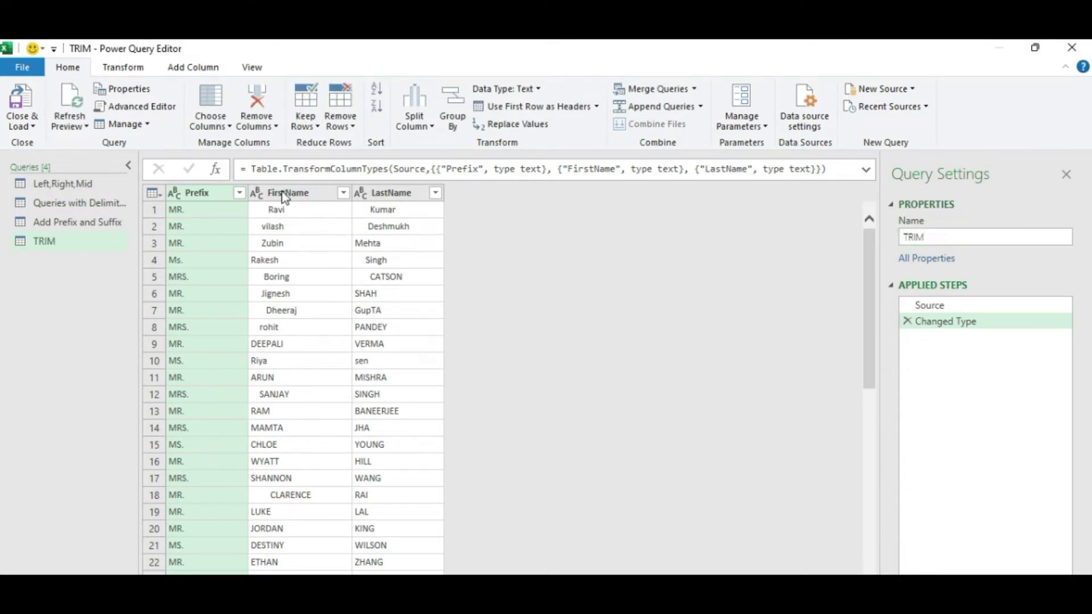
pyautogui.keyDown('ctrl'); pyautogui.click(285, 194); pyautogui.keyUp('ctrl')
pyautogui.keyDown('ctrl'); pyautogui.click(391, 194); pyautogui.keyUp('ctrl')
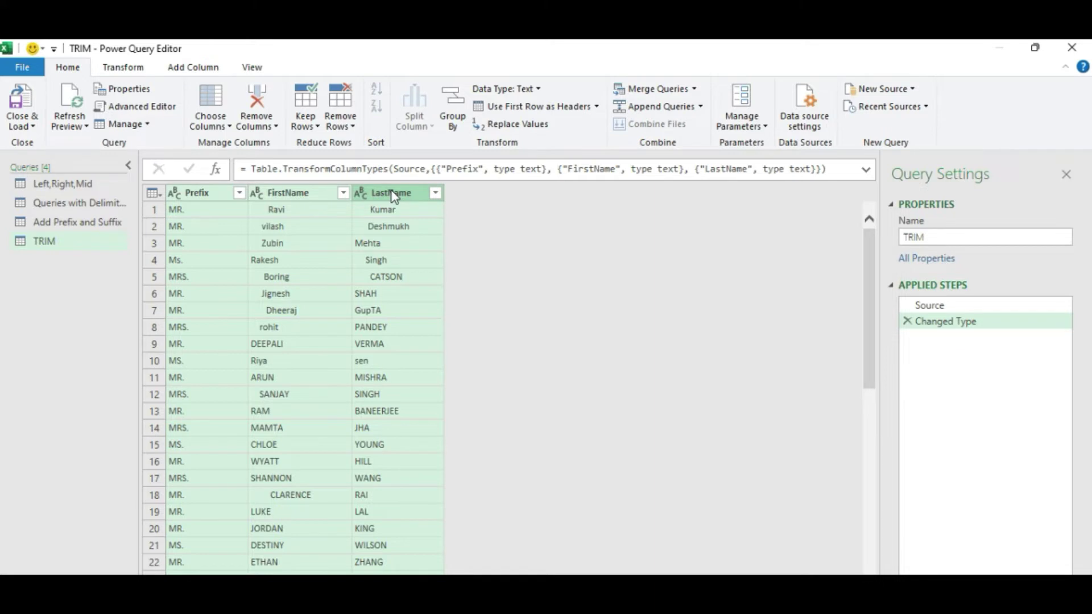
# - Apply Format > Trim to the Prefix, FirstName and LastName columns
pyautogui.click(129, 69)
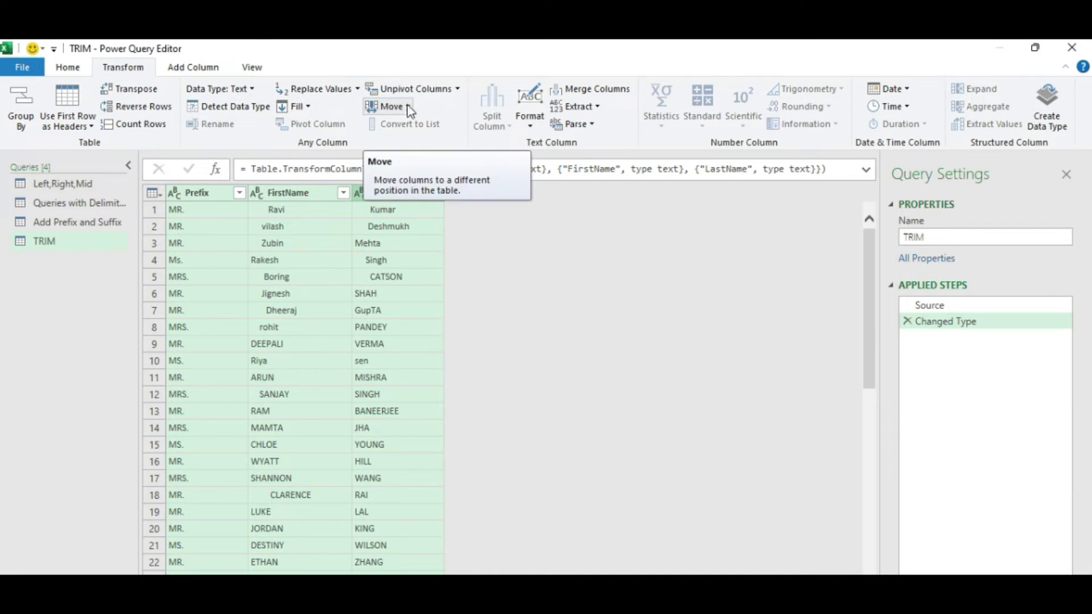
pyautogui.click(530, 126)
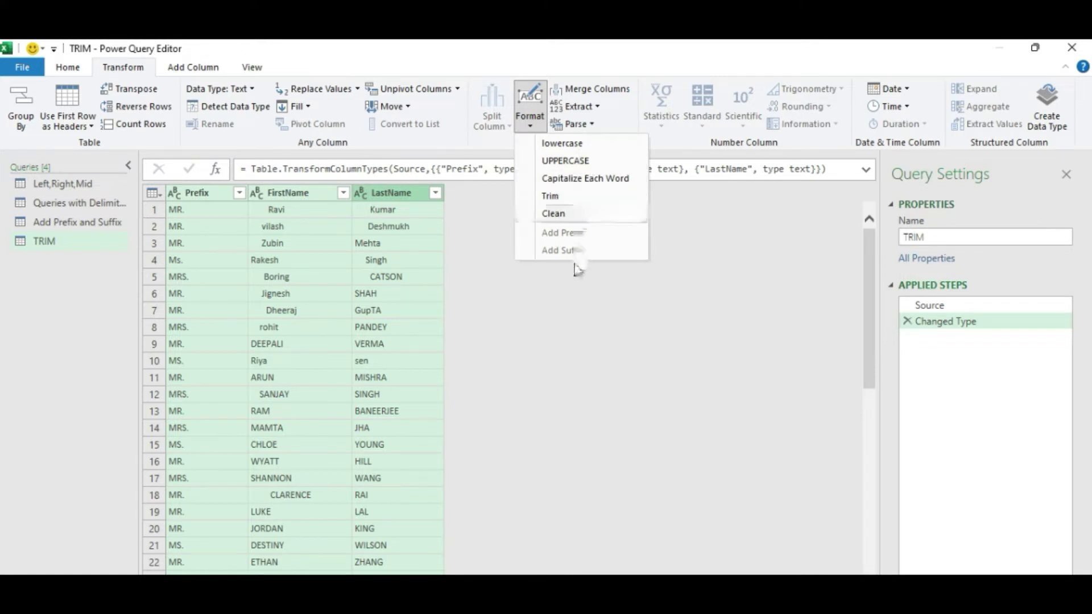
pyautogui.click(564, 198)
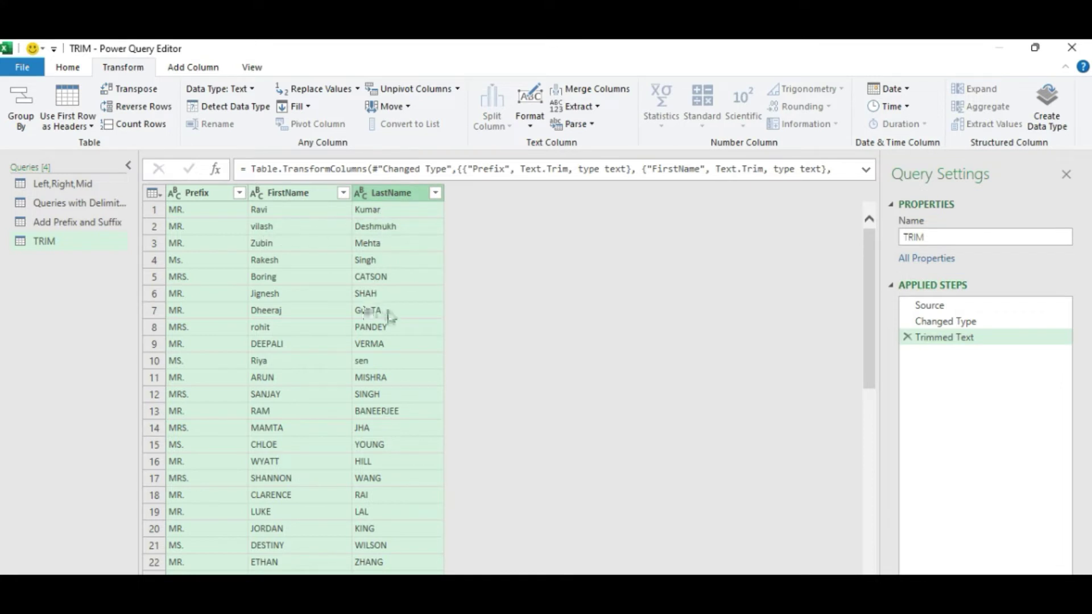
# - Apply Capitalize Each Word to the Prefix, FirstName and LastName columns
pyautogui.click(527, 120)
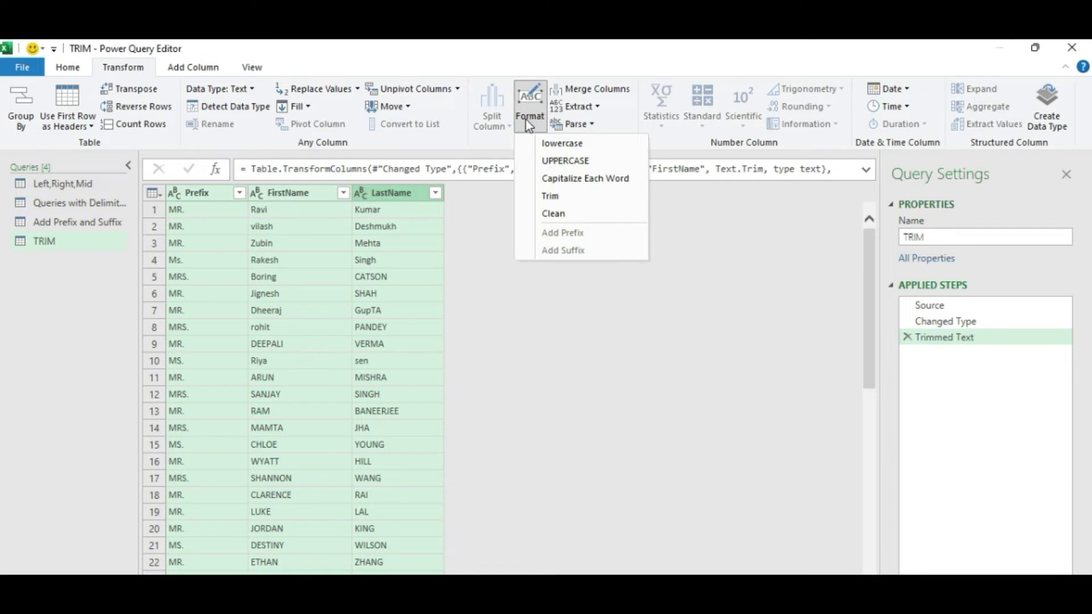
pyautogui.click(577, 181)
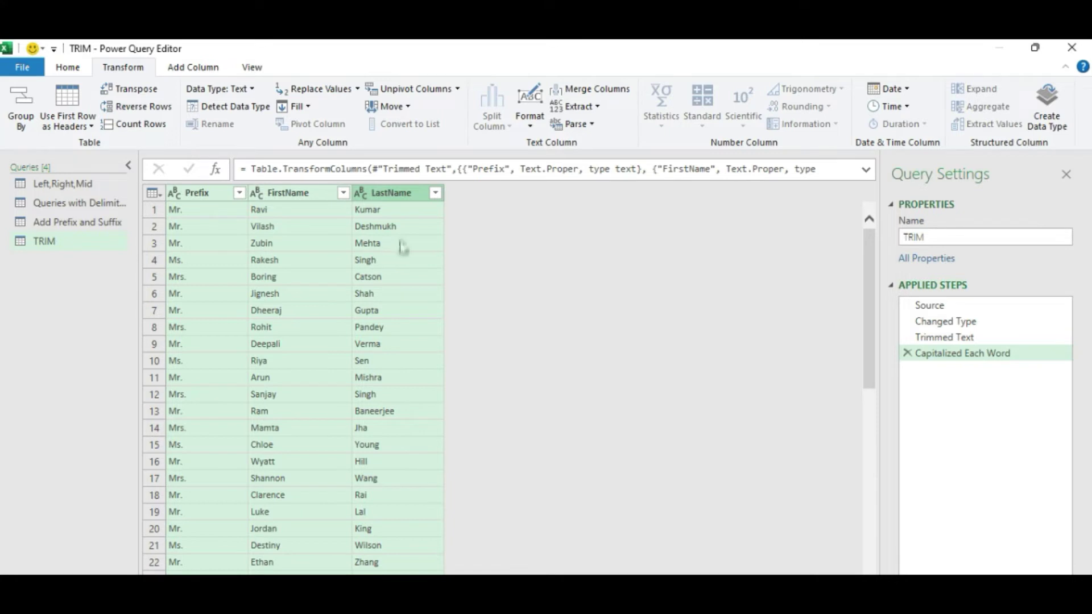
pyautogui.click(595, 94)
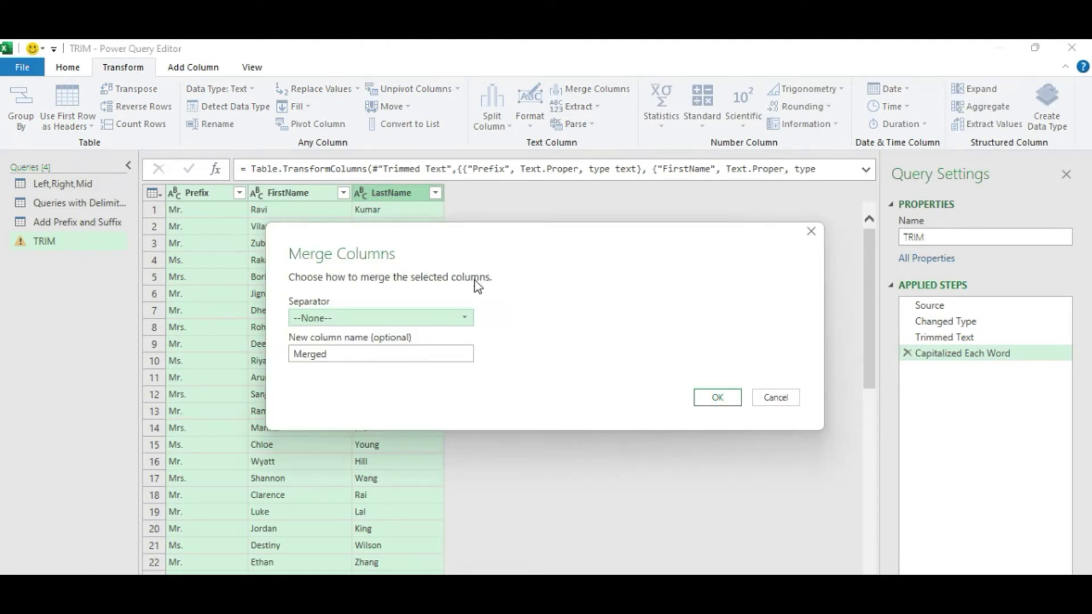
# - Merge Prefix, FirstName and LastName into a Merged column using a Space separator
pyautogui.click(464, 321)
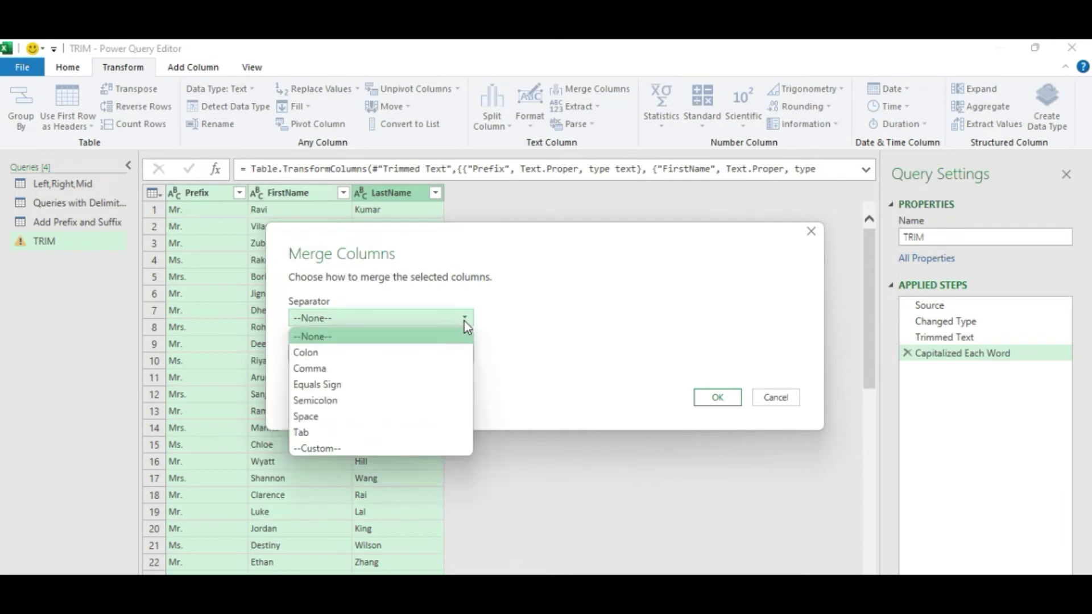
pyautogui.click(384, 419)
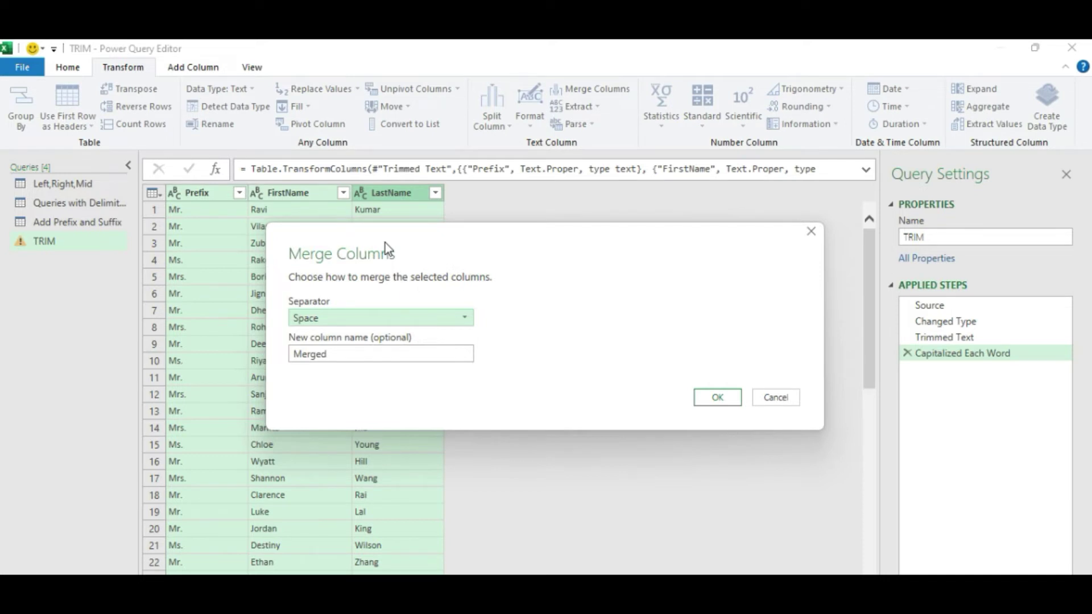
pyautogui.click(718, 396)
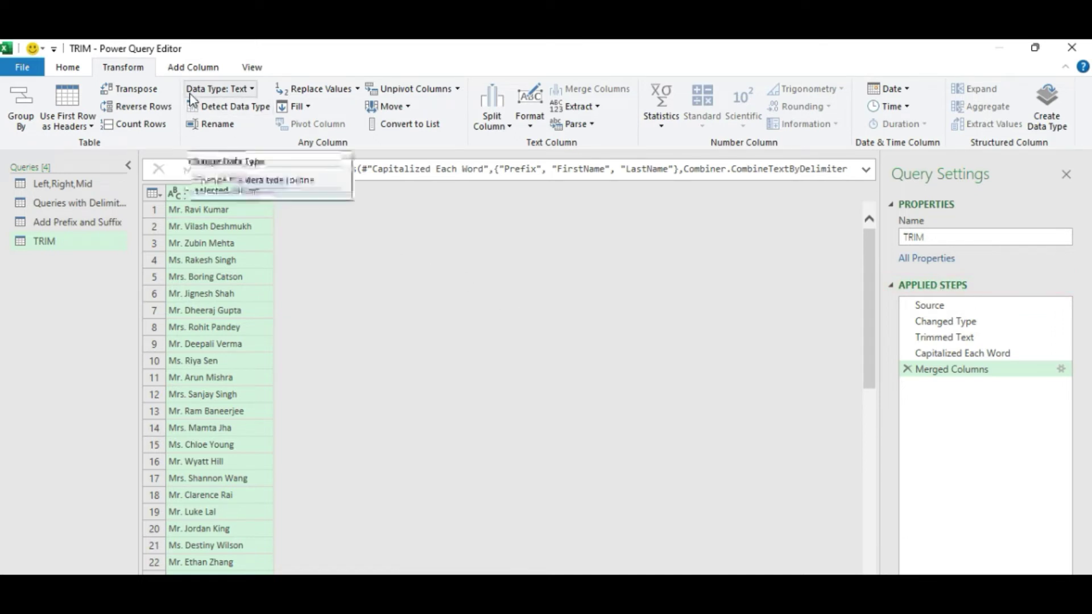
pyautogui.click(77, 66)
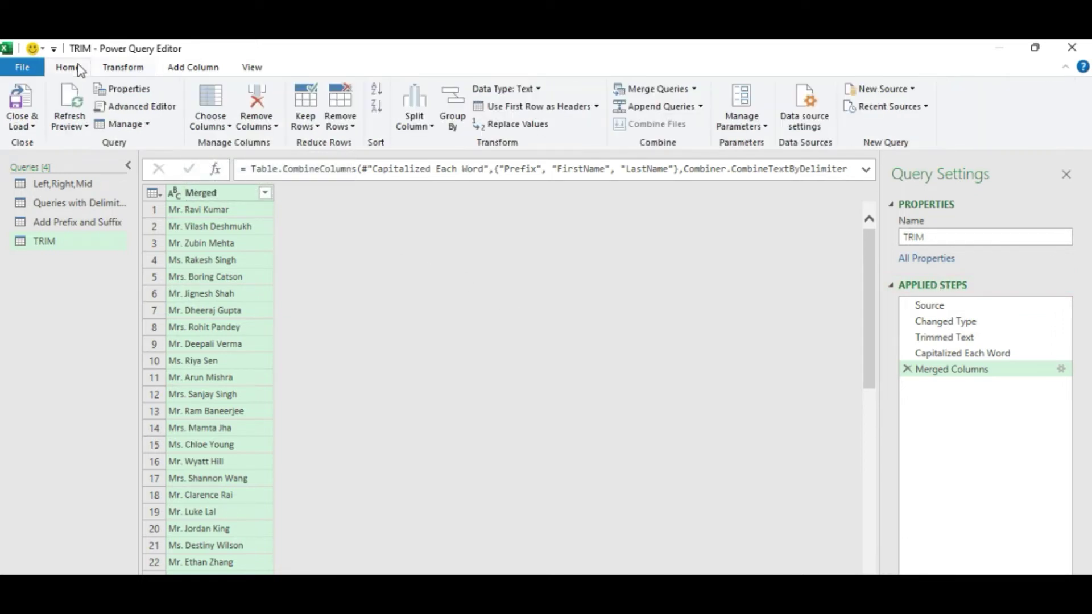
pyautogui.click(33, 126)
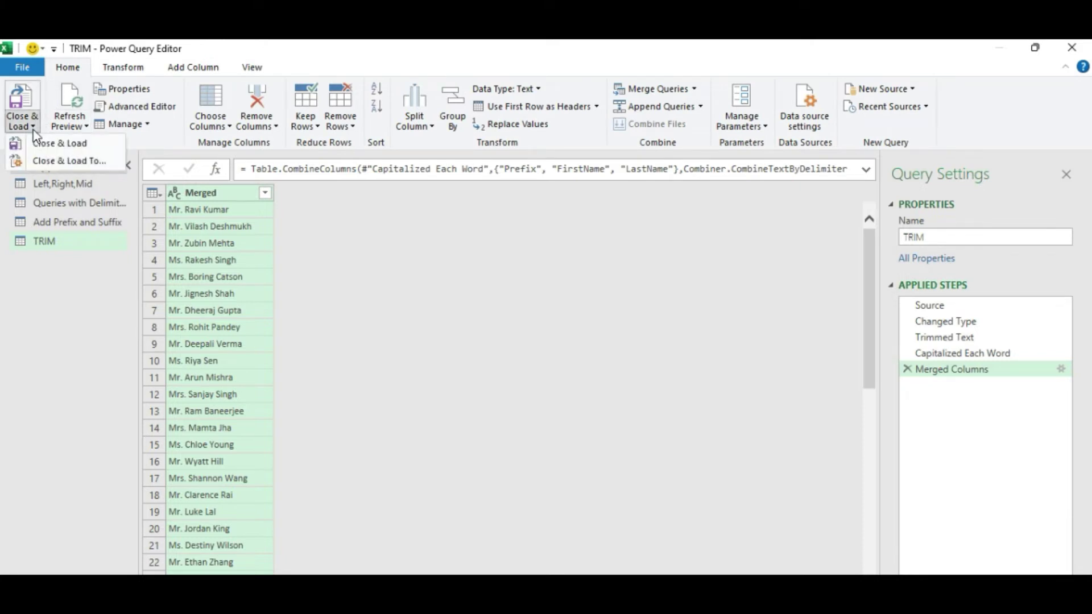
# - Close & Load To the existing worksheet at cell F1, beside the source names
pyautogui.click(43, 161)
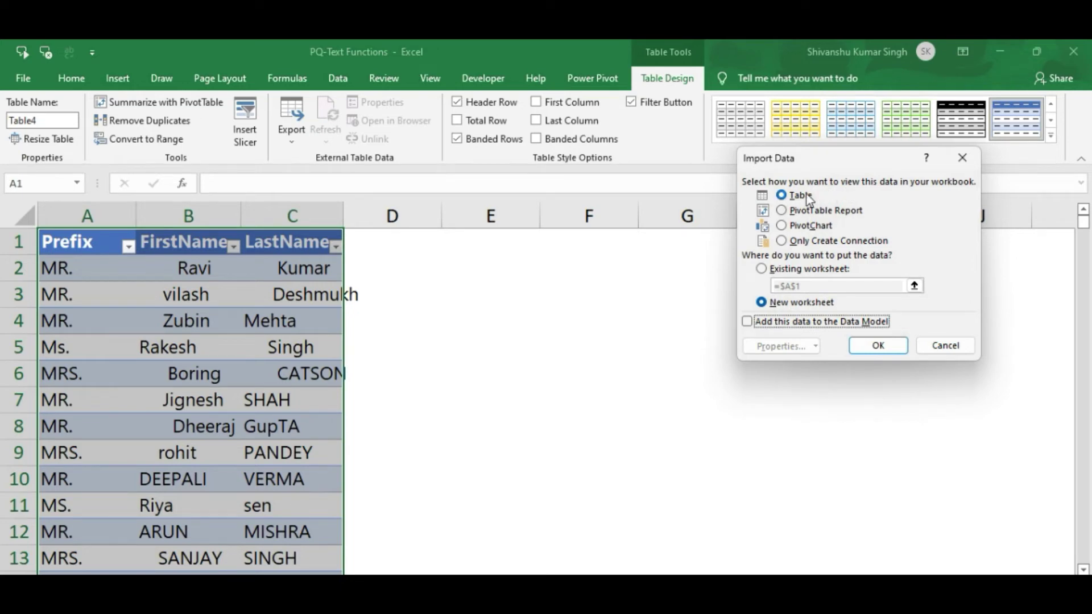
pyautogui.click(761, 269)
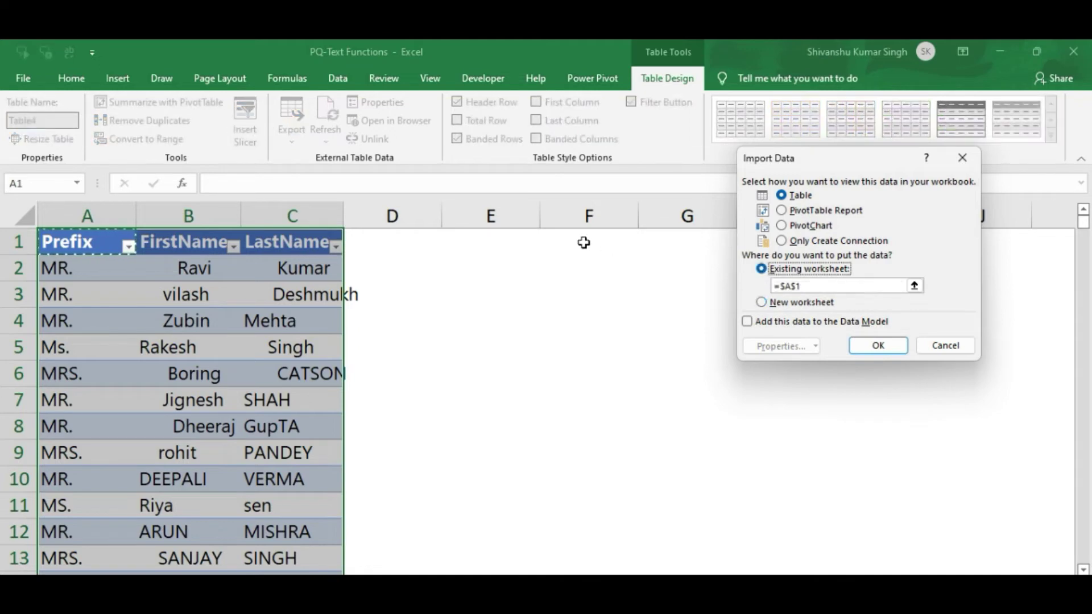
pyautogui.click(557, 239)
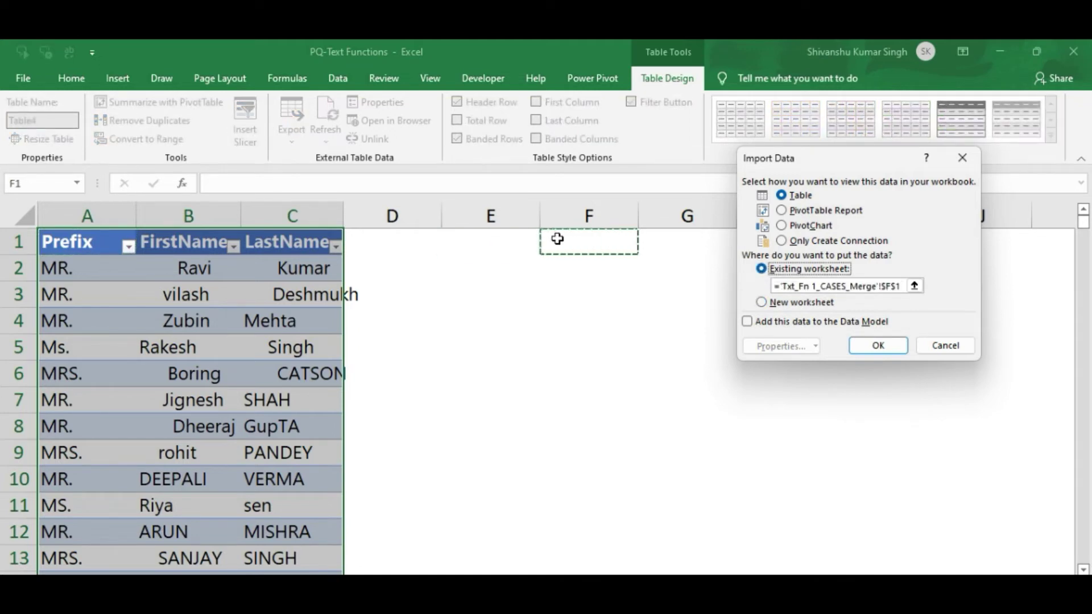
pyautogui.click(878, 347)
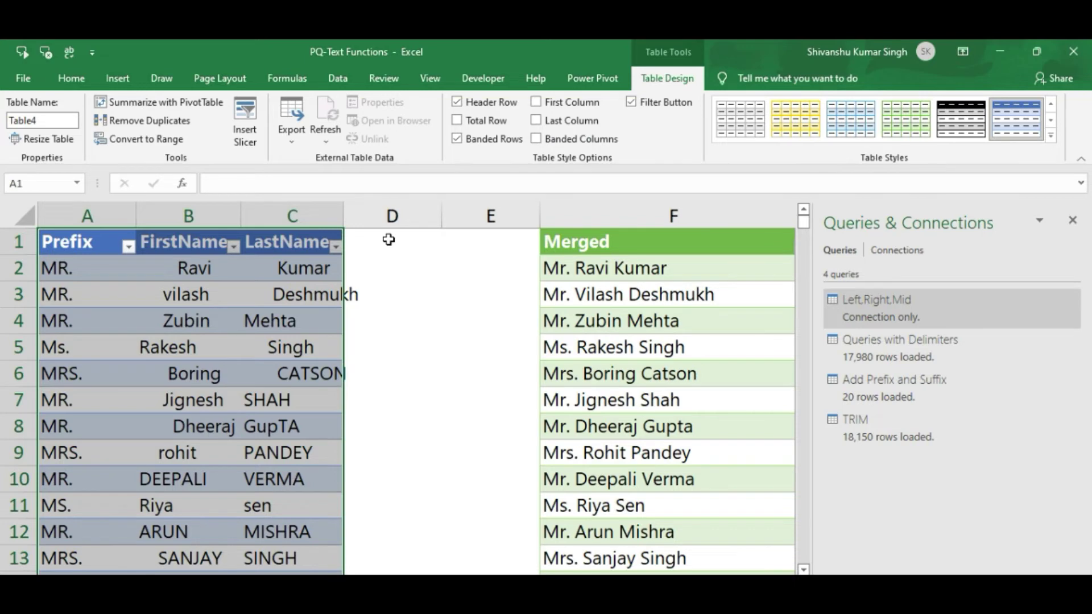
pyautogui.click(388, 239)
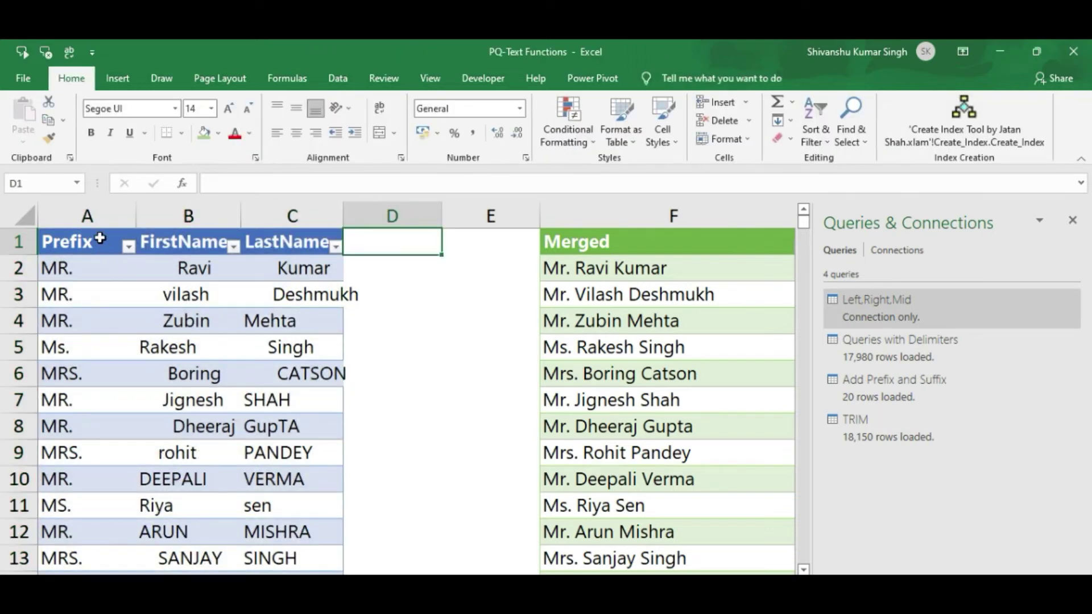
pyautogui.click(100, 239)
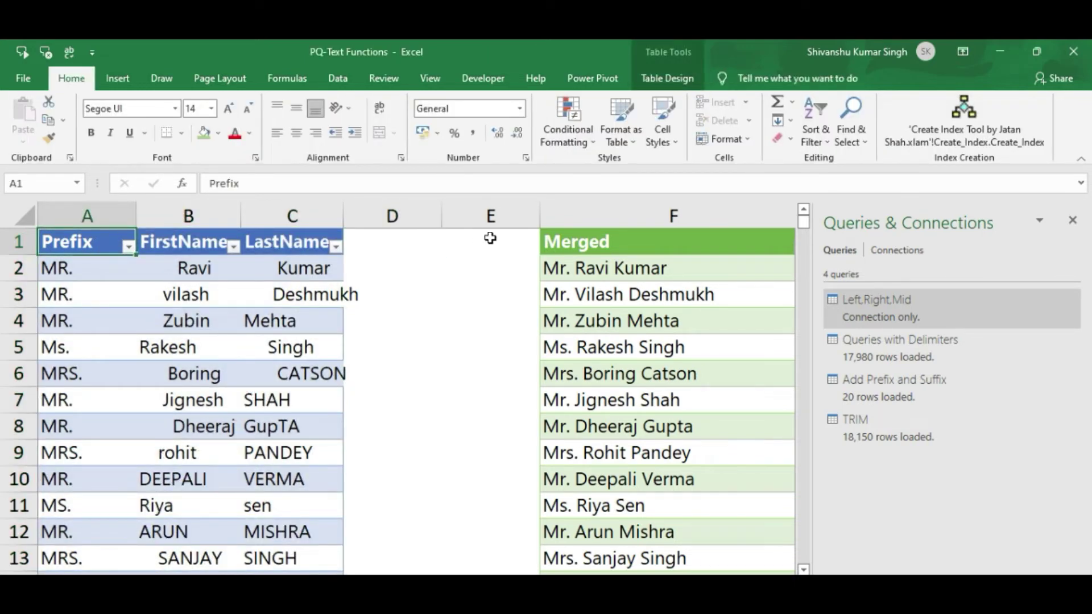
pyautogui.click(620, 238)
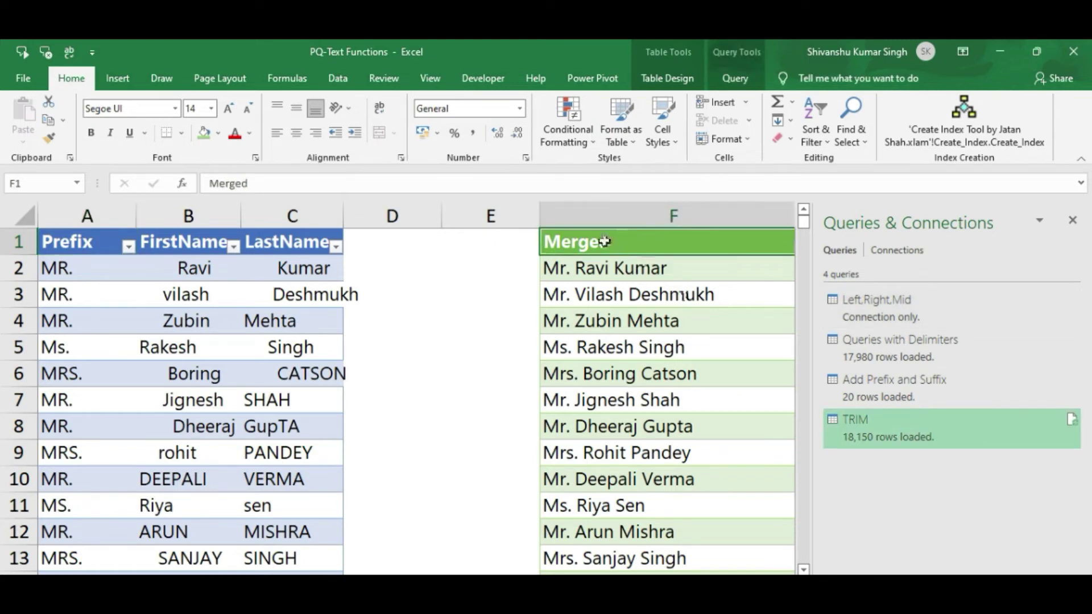
pyautogui.doubleClick(639, 242)
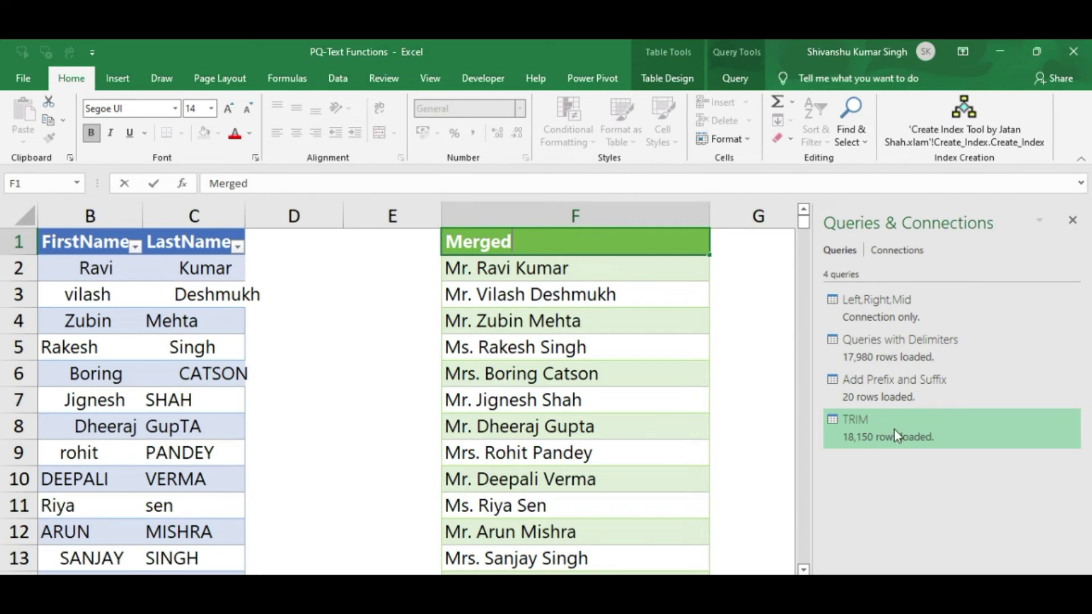
pyautogui.click(469, 287)
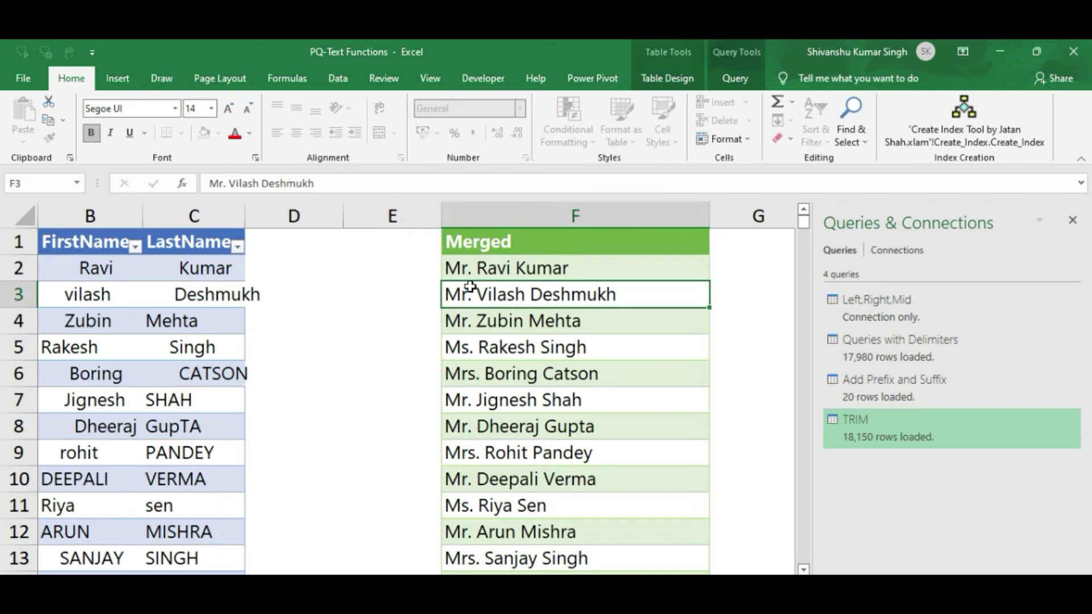
# - Replace the first name vilash in B3 with Suresh
pyautogui.doubleClick(104, 294)
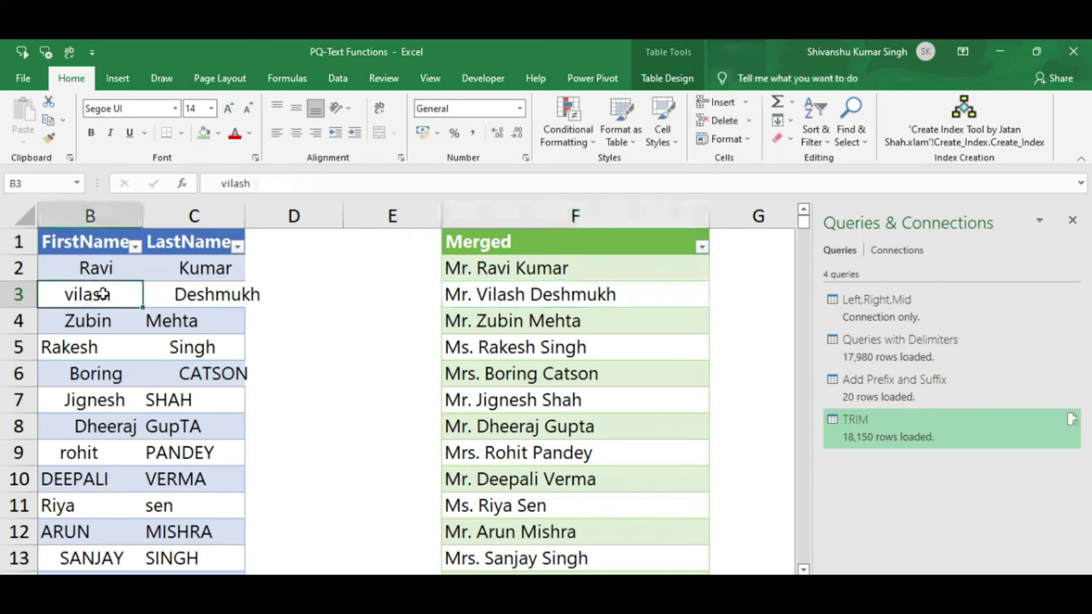
pyautogui.moveTo(112, 293); pyautogui.dragTo(66, 294)
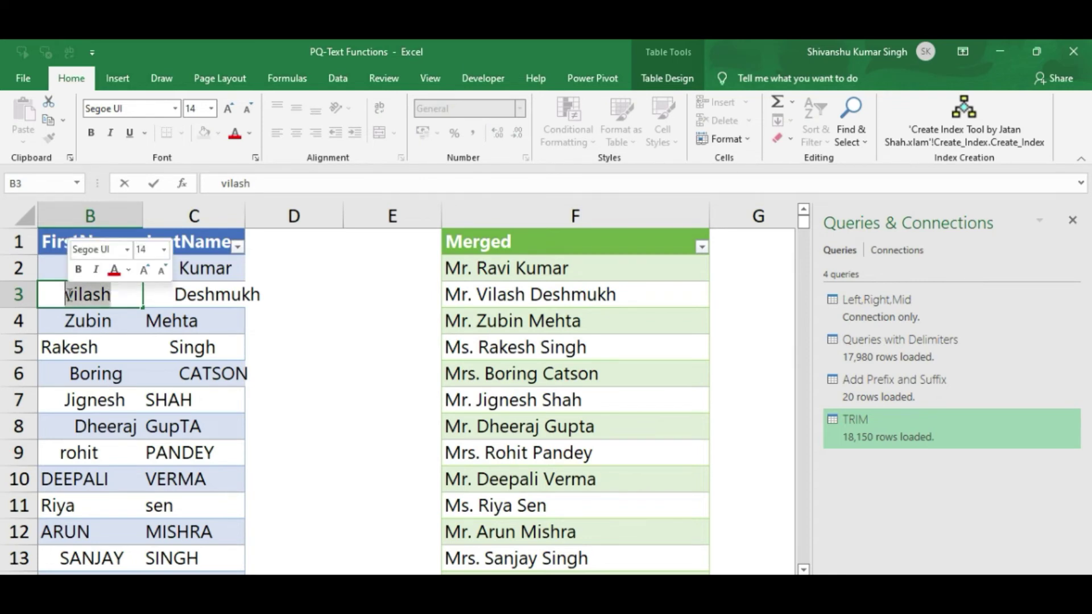
pyautogui.write('Suresh')
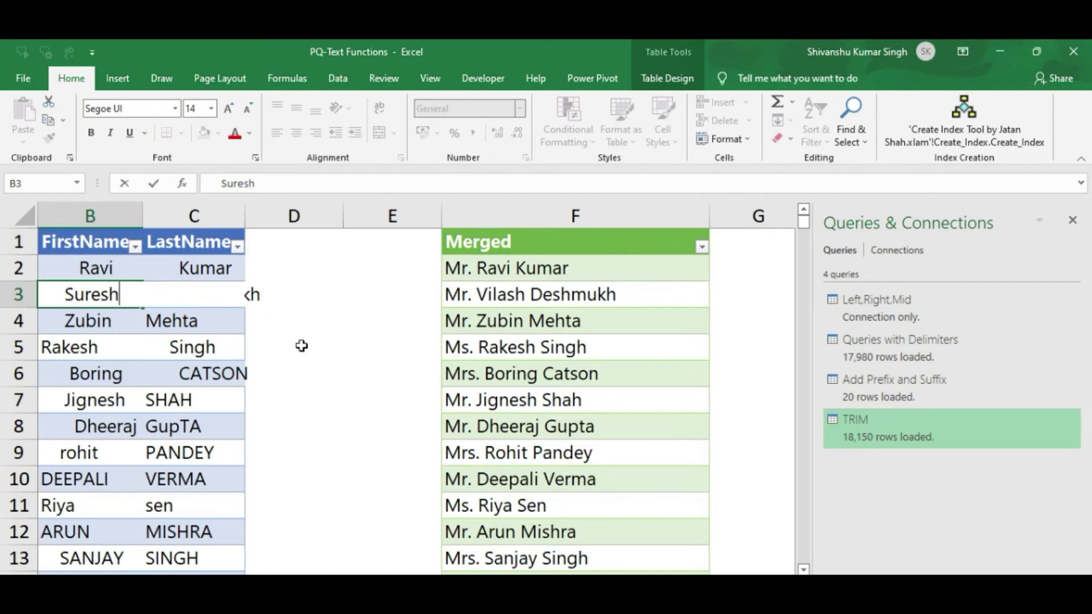
pyautogui.click(302, 345)
# - Replace Deshmukh in C3 with Kumar and delete its leading spaces
pyautogui.click(195, 293)
pyautogui.doubleClick(195, 293)
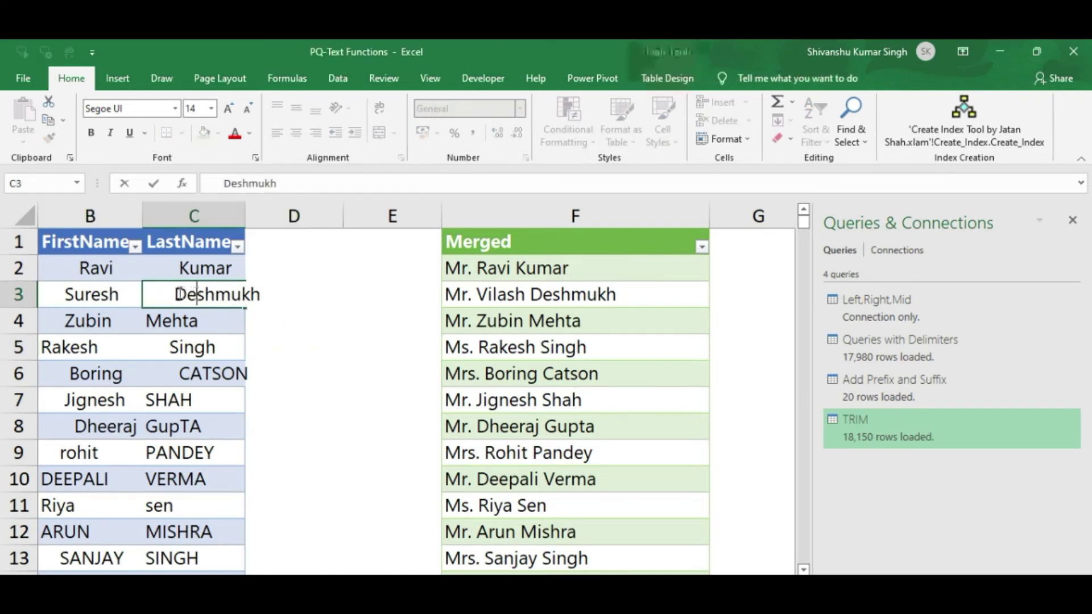
pyautogui.moveTo(175, 293); pyautogui.dragTo(298, 297)
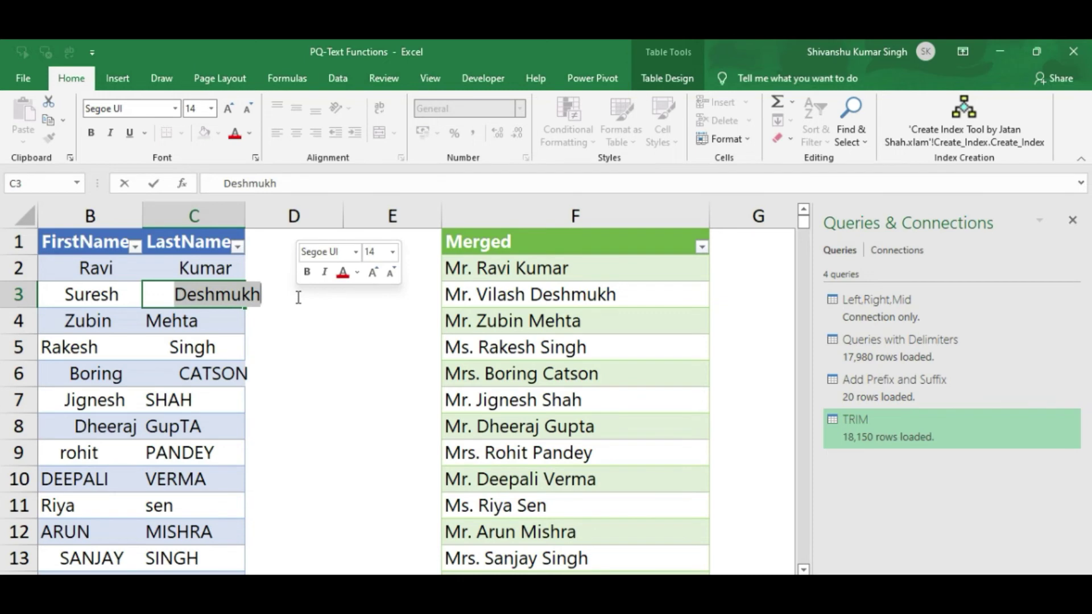
pyautogui.write('Kumar')
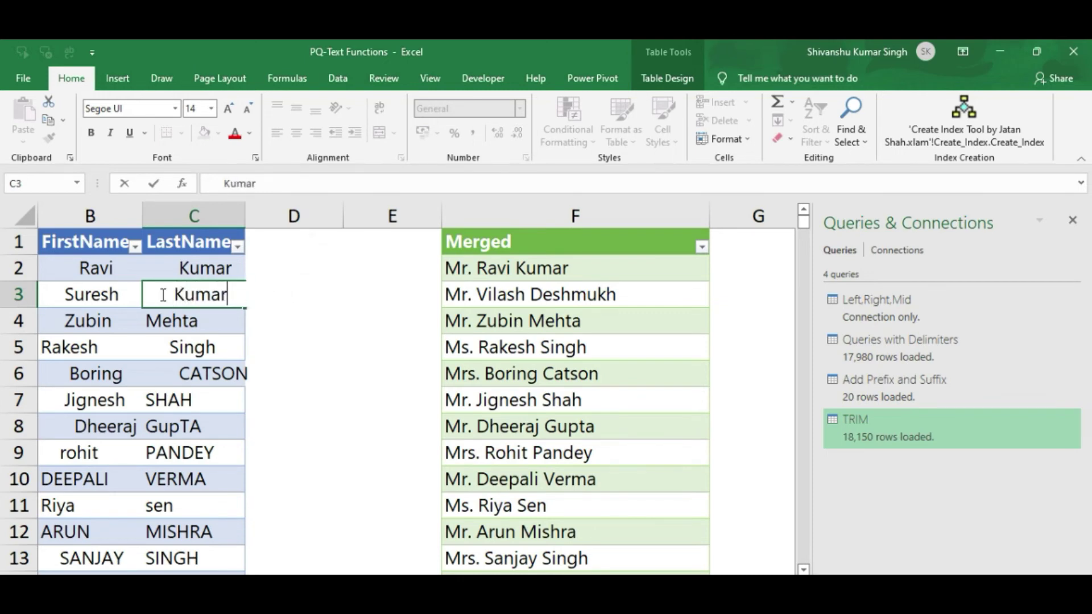
pyautogui.click(171, 294)
pyautogui.press('BackSpace')
pyautogui.press('BackSpace')
pyautogui.press('BackSpace')
pyautogui.click(211, 293)
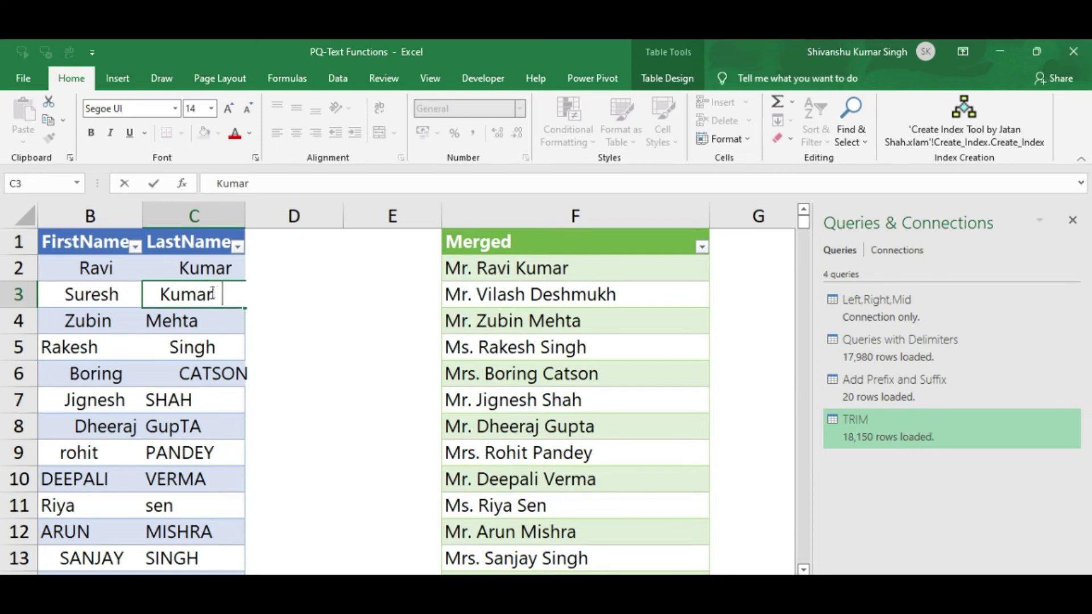
pyautogui.click(394, 399)
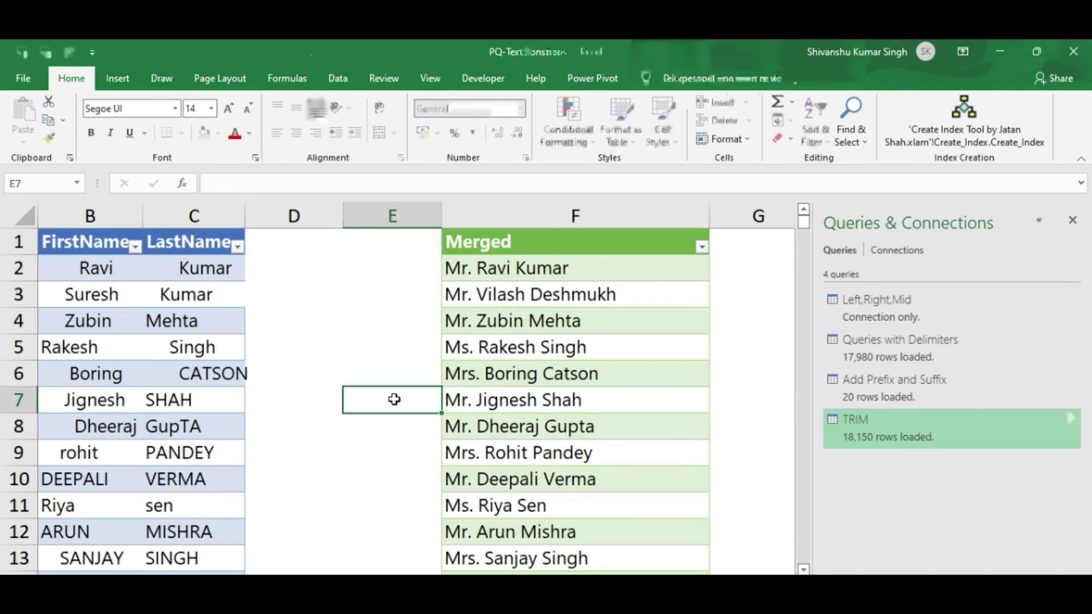
# - Refresh the Merged output table from its right-click menu
pyautogui.click(508, 298)
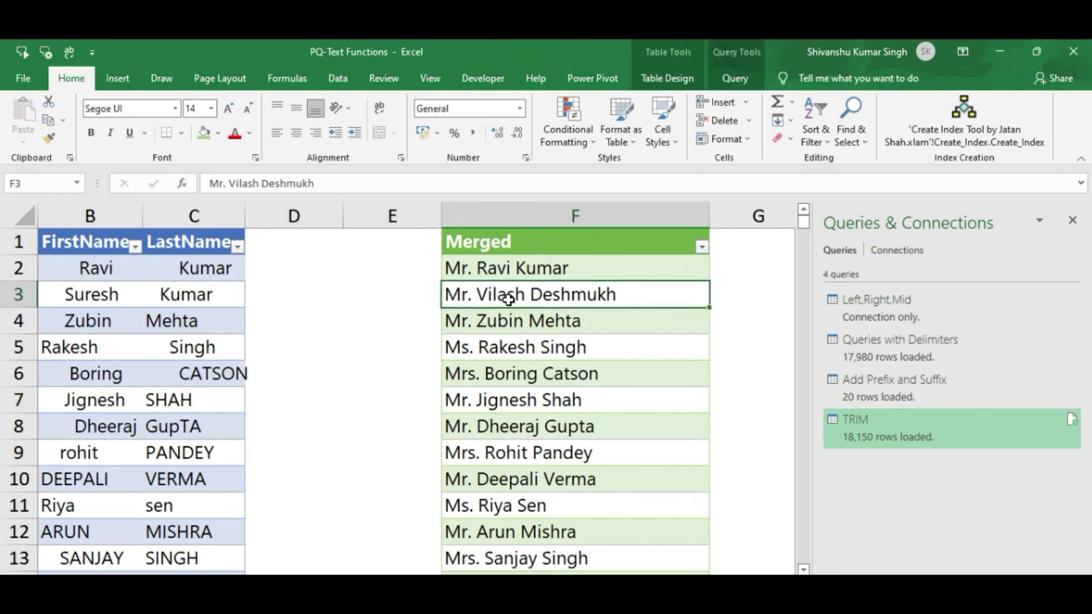
pyautogui.rightClick(508, 298)
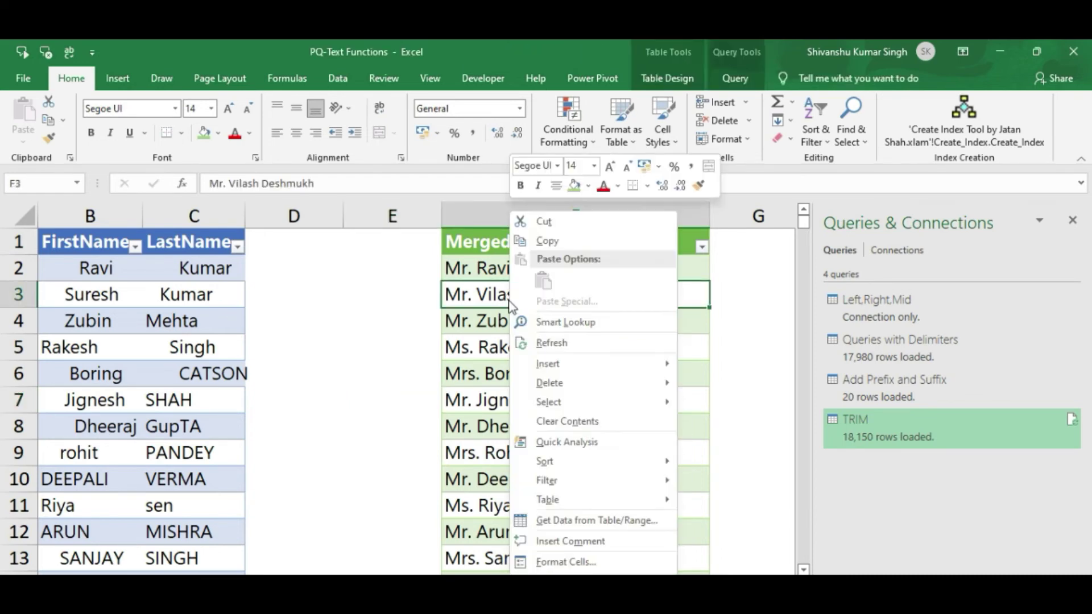
pyautogui.click(564, 345)
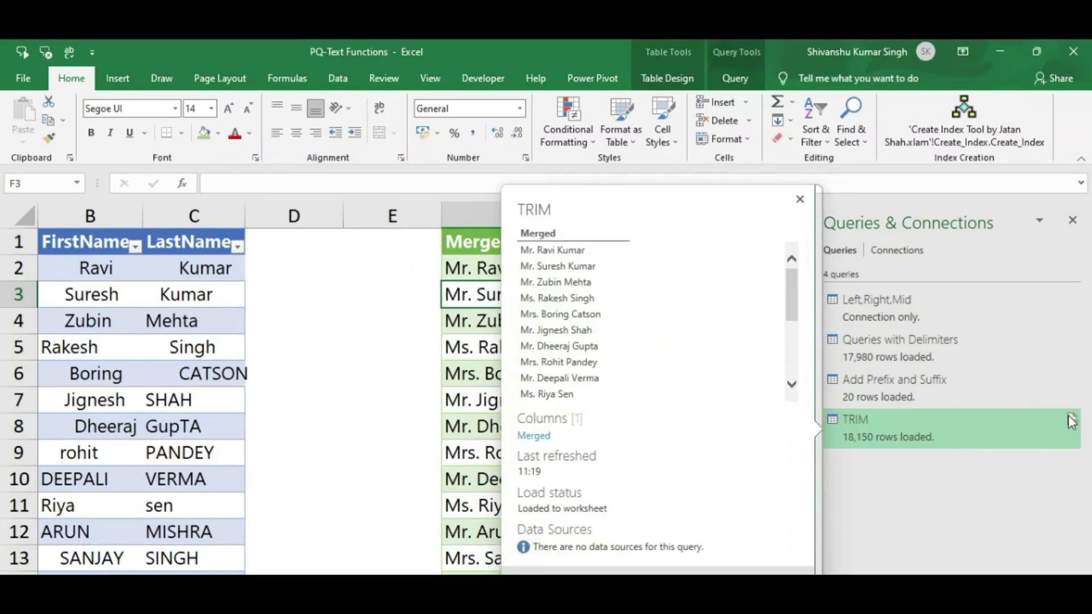
# - Rename the TRIM query's Merged column to 'Full Name' and Close & Load it
pyautogui.moveTo(887, 427)
pyautogui.doubleClick(875, 428)
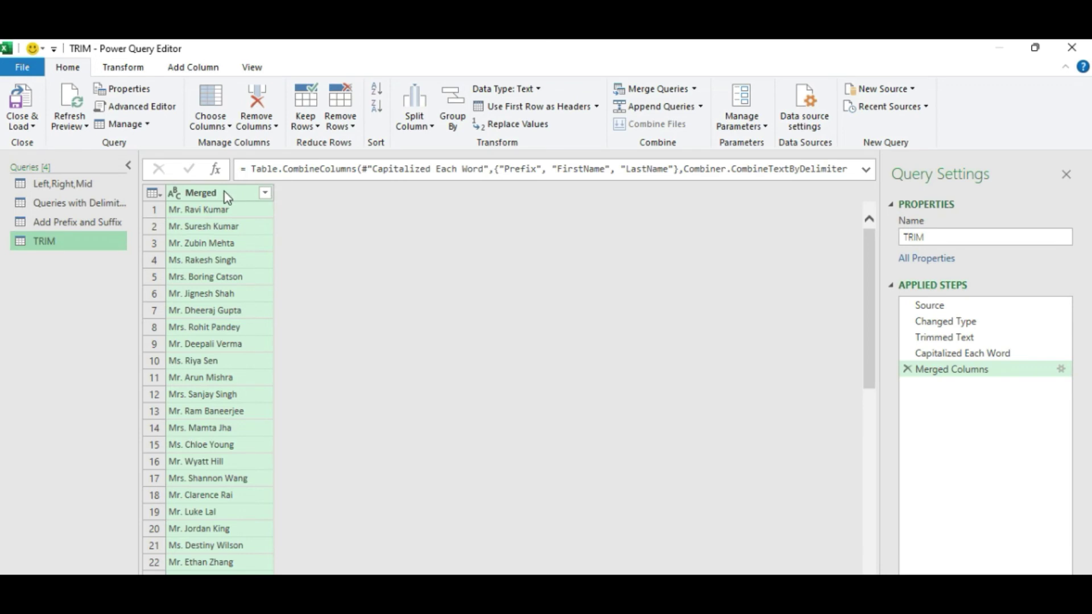
pyautogui.doubleClick(199, 195)
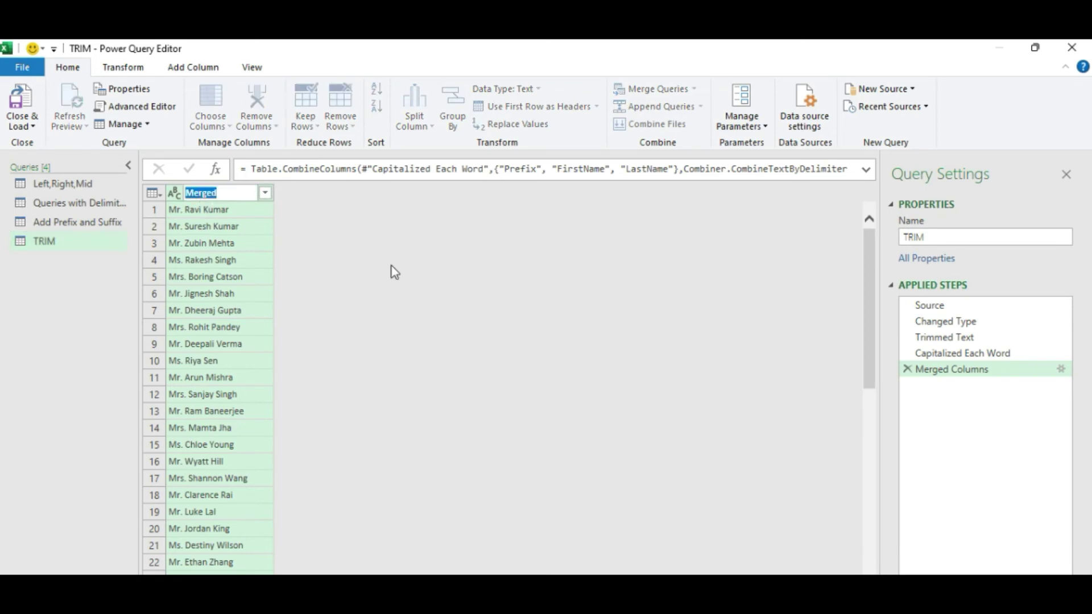
pyautogui.press('BackSpace')
pyautogui.write('Full ')
pyautogui.write('Name')
pyautogui.press('Return')
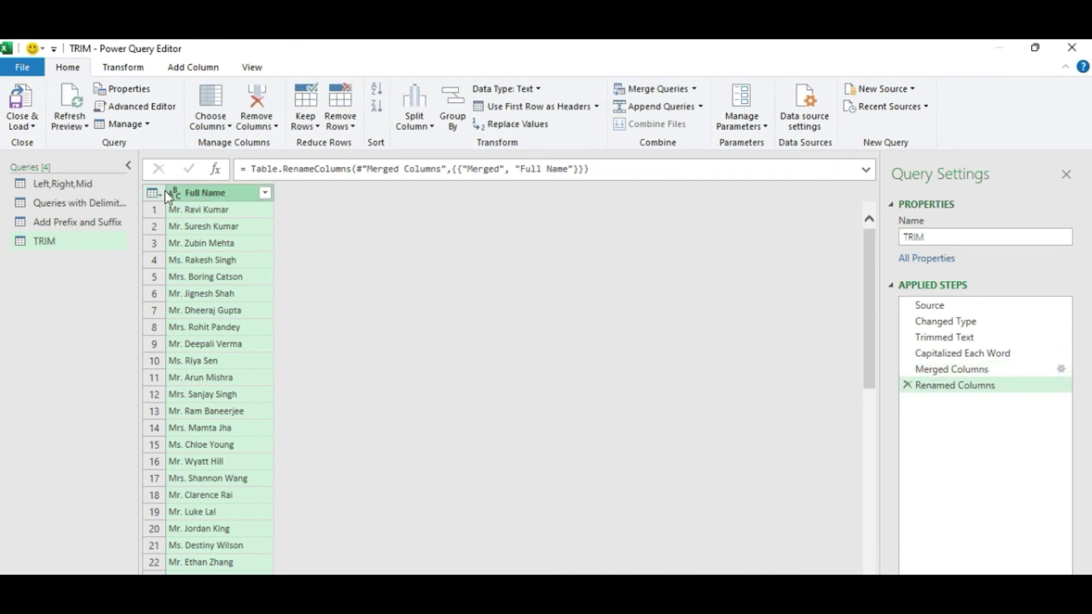
pyautogui.click(34, 126)
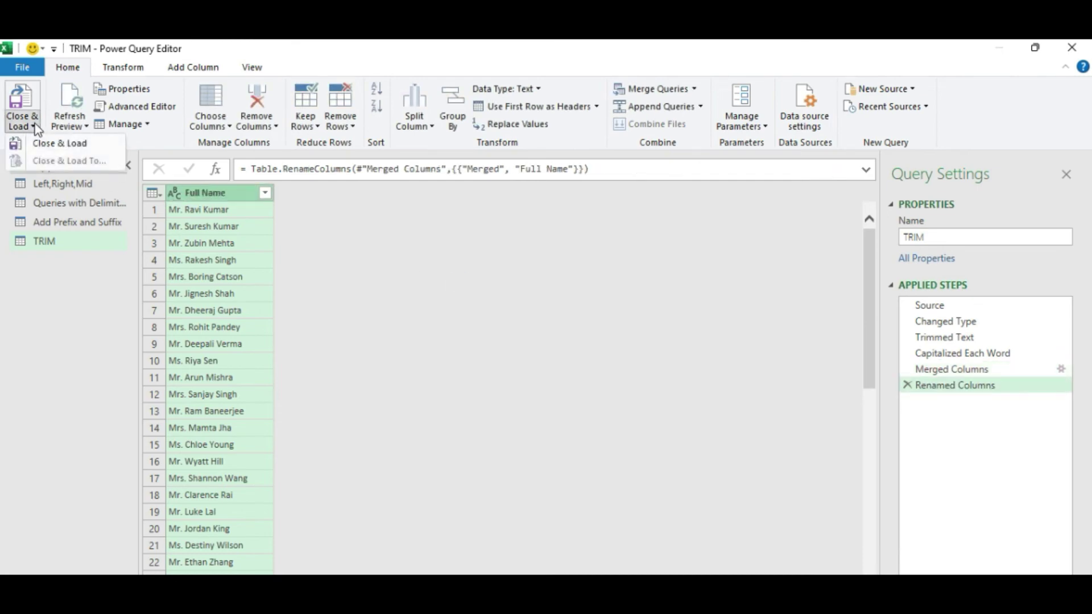
pyautogui.click(56, 146)
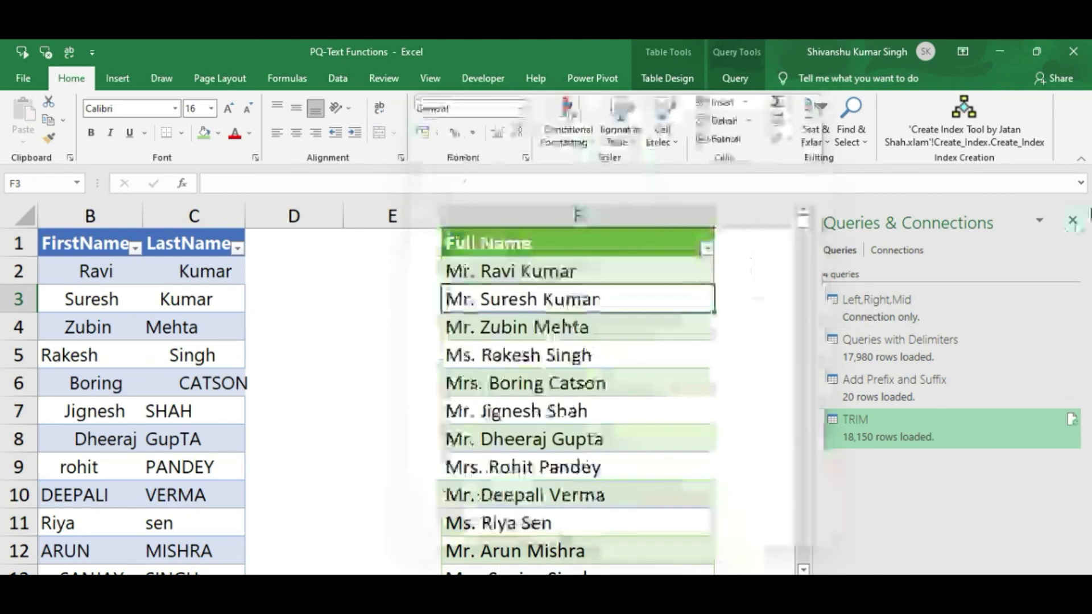
# - Close and reopen the Queries & Connections pane, then minimise the Excel window
pyautogui.click(1073, 221)
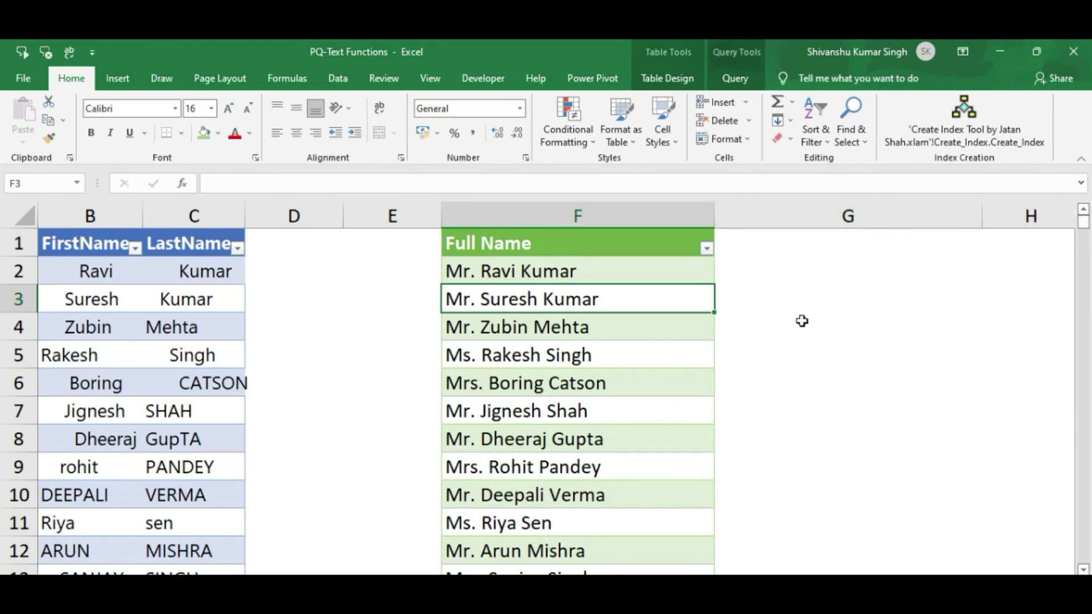
pyautogui.click(340, 86)
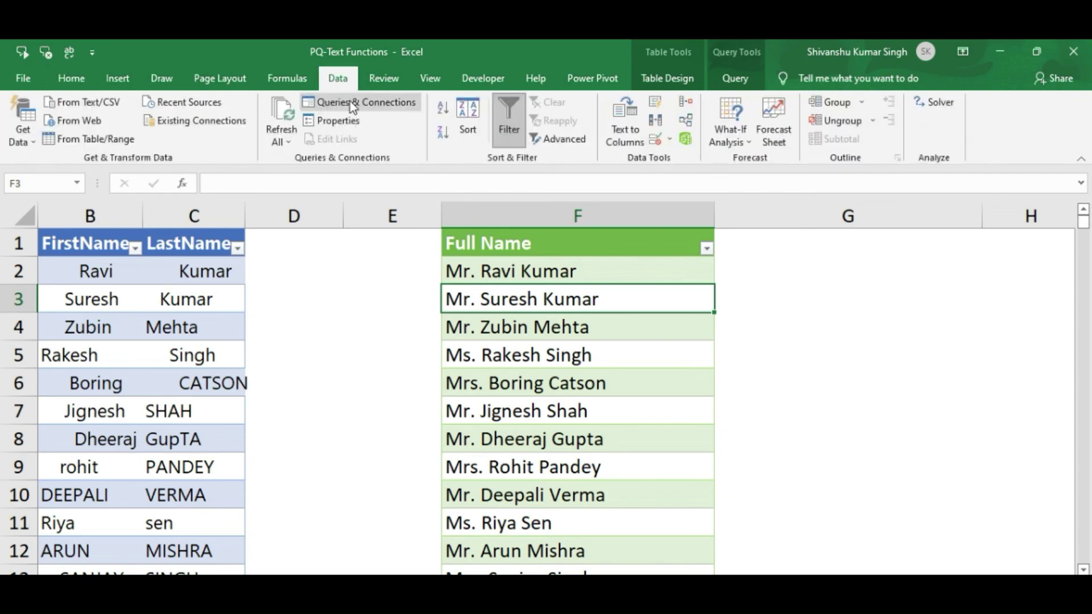
pyautogui.click(350, 102)
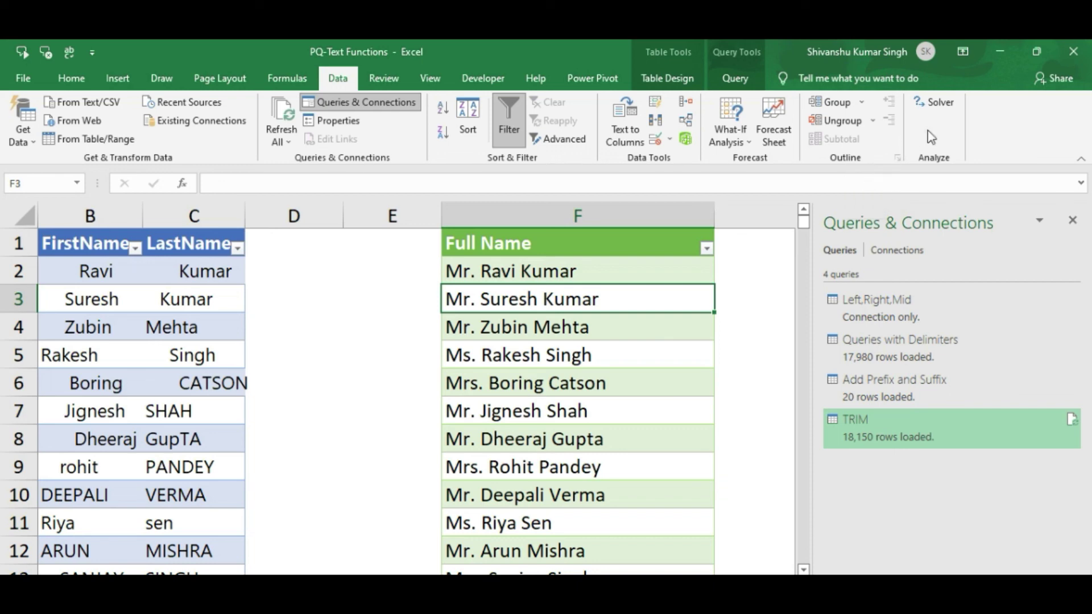
pyautogui.click(1000, 53)
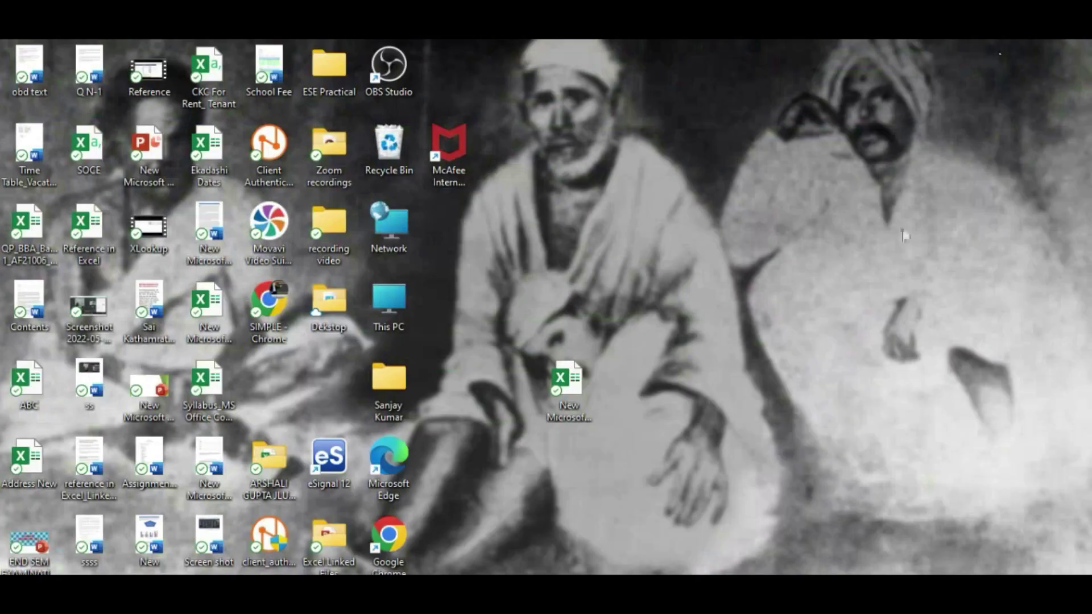